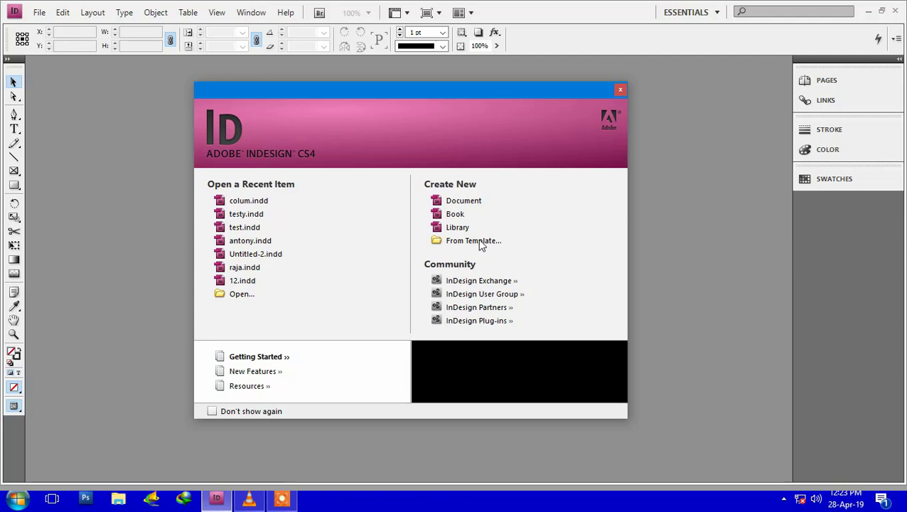
left_click(38, 12)
mouse_move(53, 29)
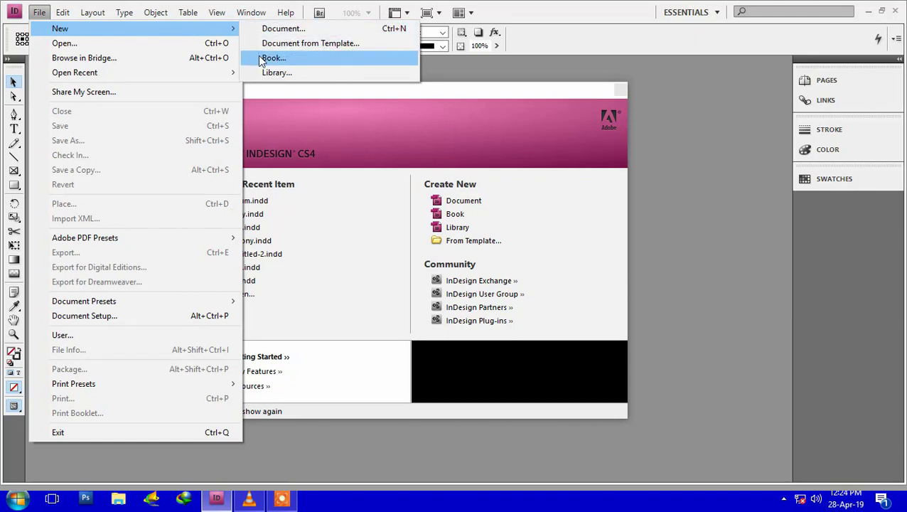
left_click(463, 94)
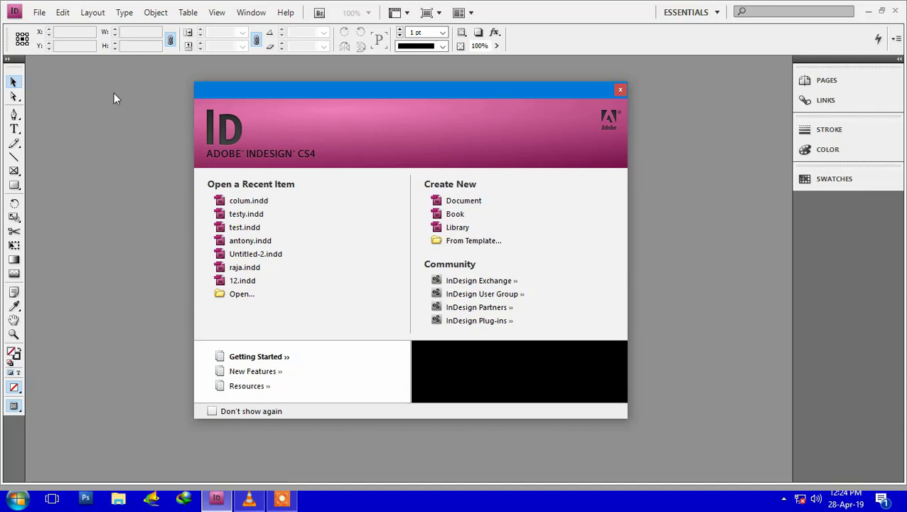
Step: Review the Interface and File Handling preferences and leave the preferences without changing anything
left_click(63, 13)
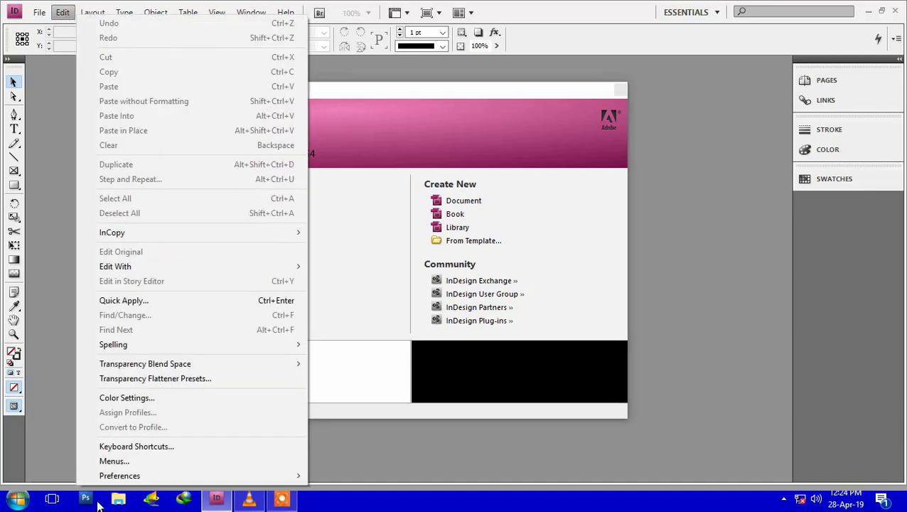
mouse_move(142, 475)
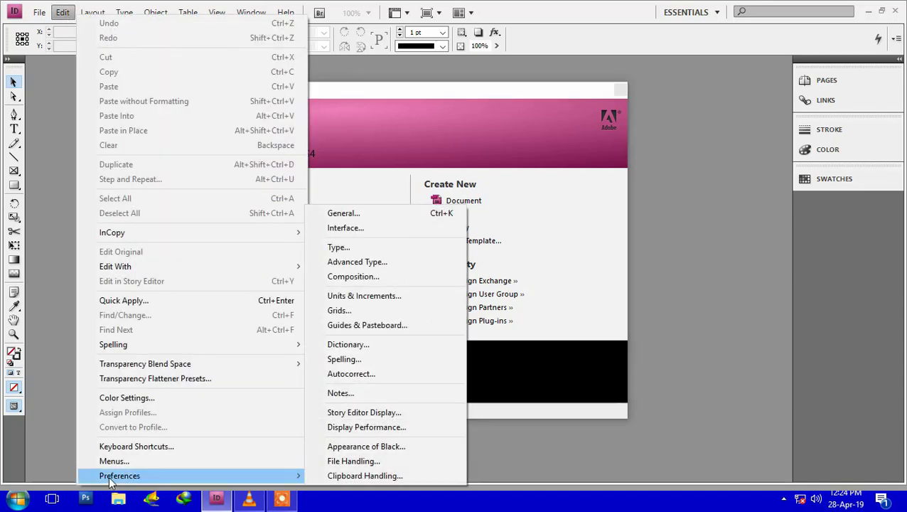
left_click(327, 228)
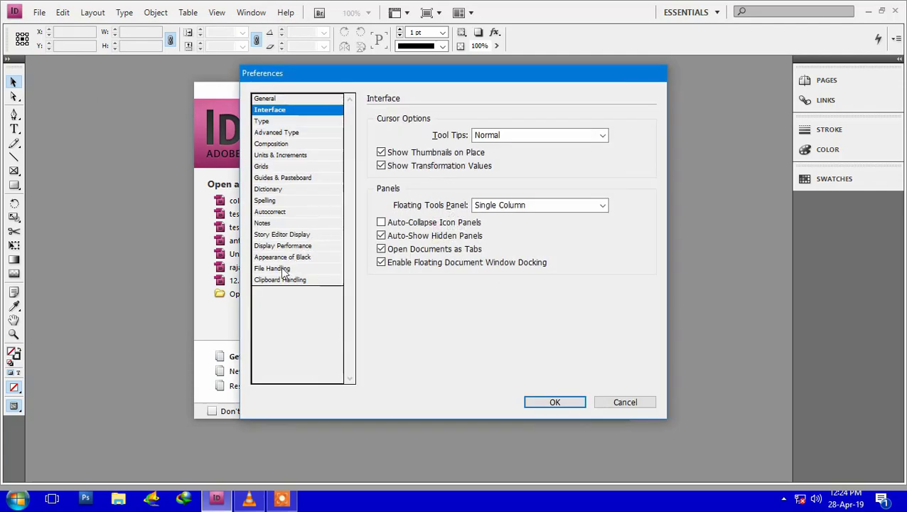
left_click(278, 269)
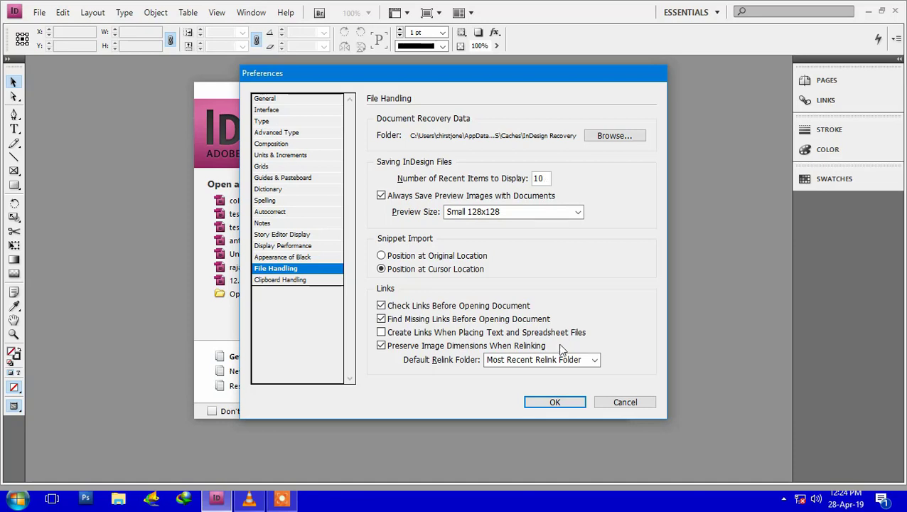
left_click(553, 403)
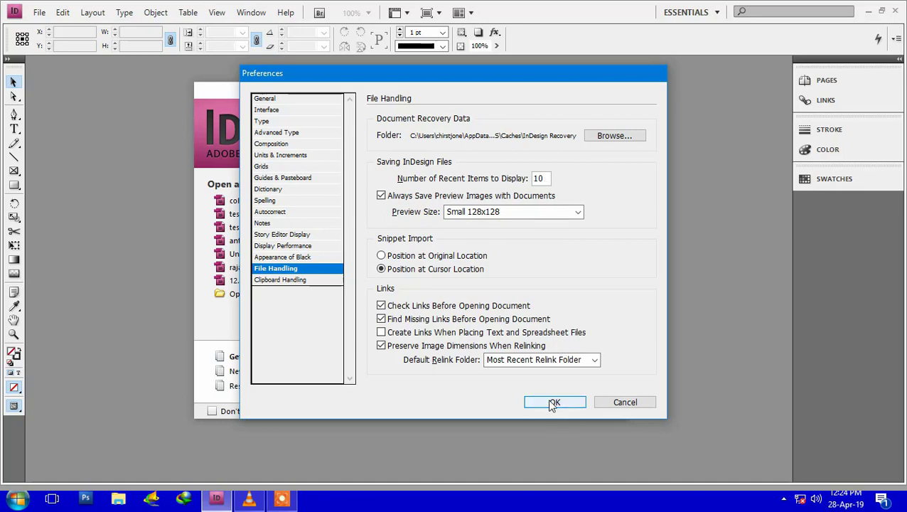
left_click(618, 402)
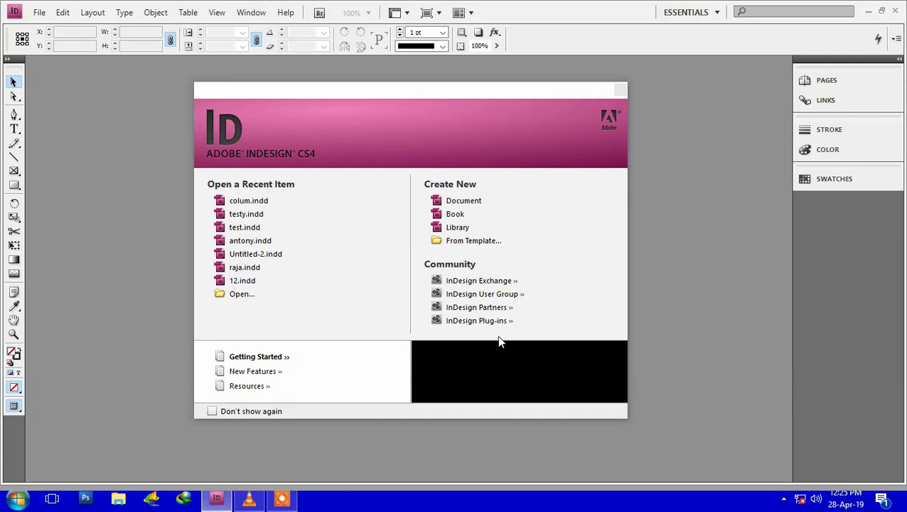
Step: Look through the files in the Documents folder offered for opening, without opening any of them
left_click(240, 297)
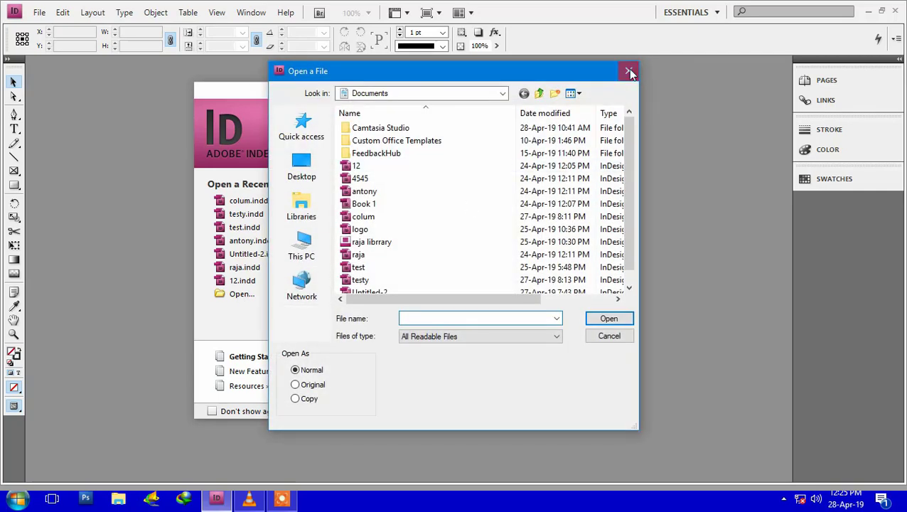
left_click(629, 72)
left_click(40, 14)
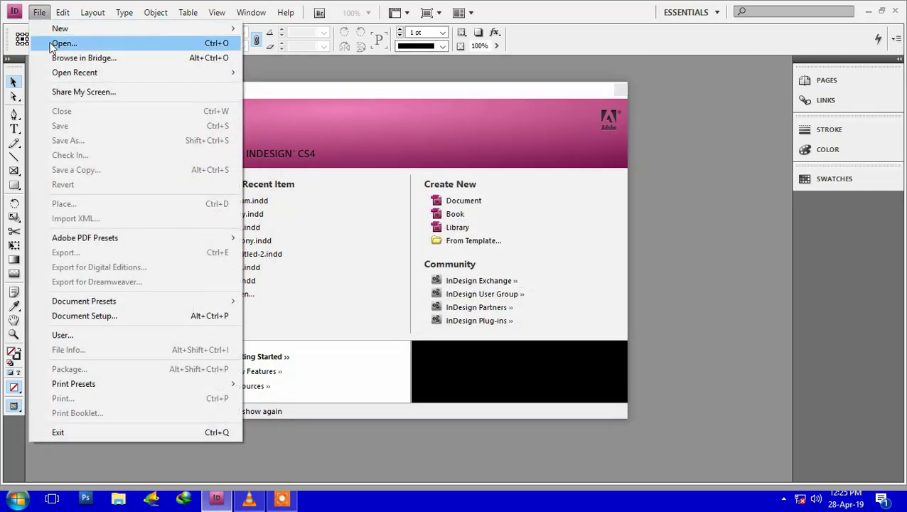
left_click(55, 42)
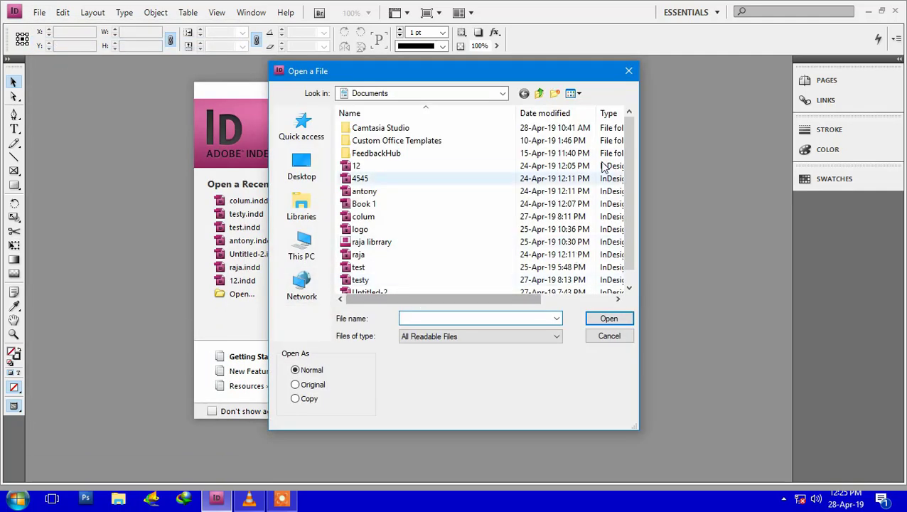
left_click(629, 72)
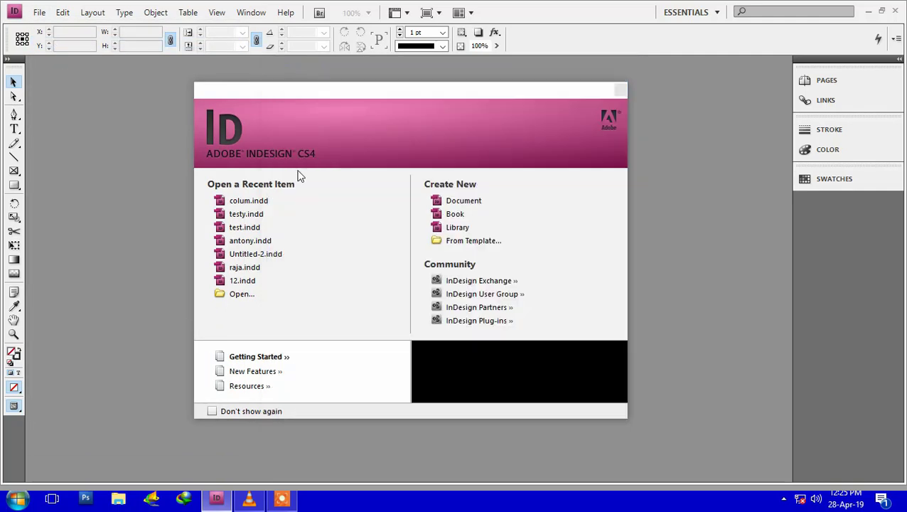
Step: Open the Getting Started help and look through the list of Layout topics
left_click(249, 359)
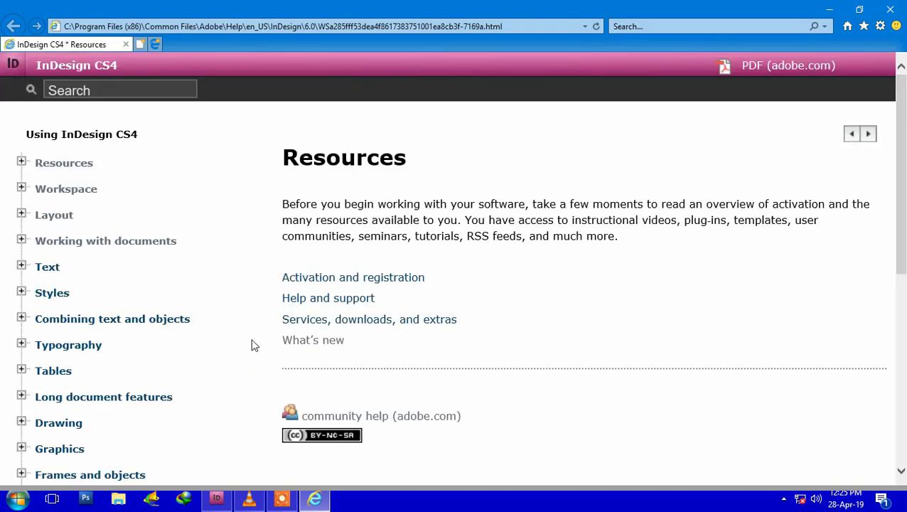
left_click(63, 216)
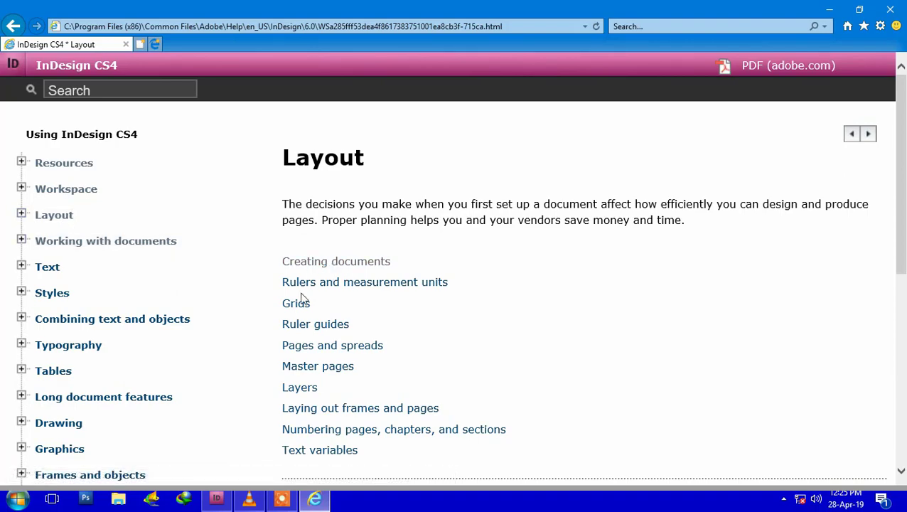
scroll(458, 305, "down", 3)
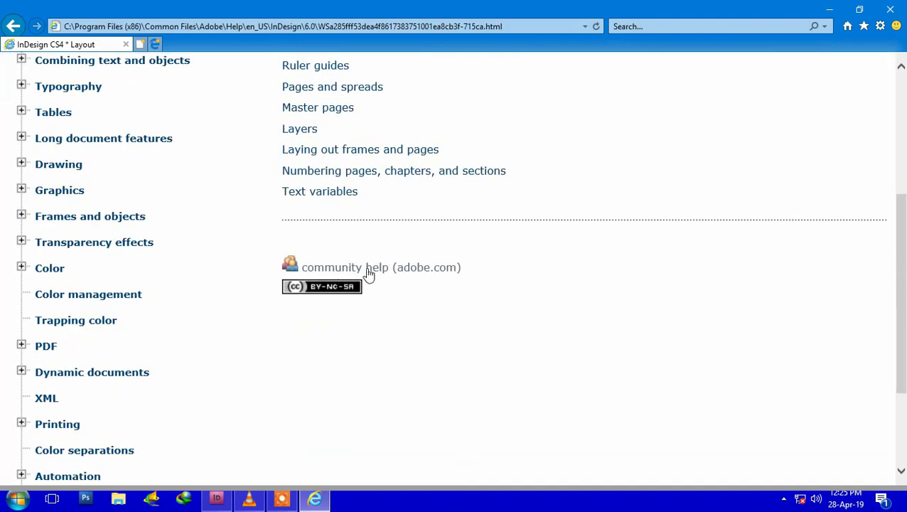
scroll(371, 276, "up", 3)
scroll(409, 441, "down", 2)
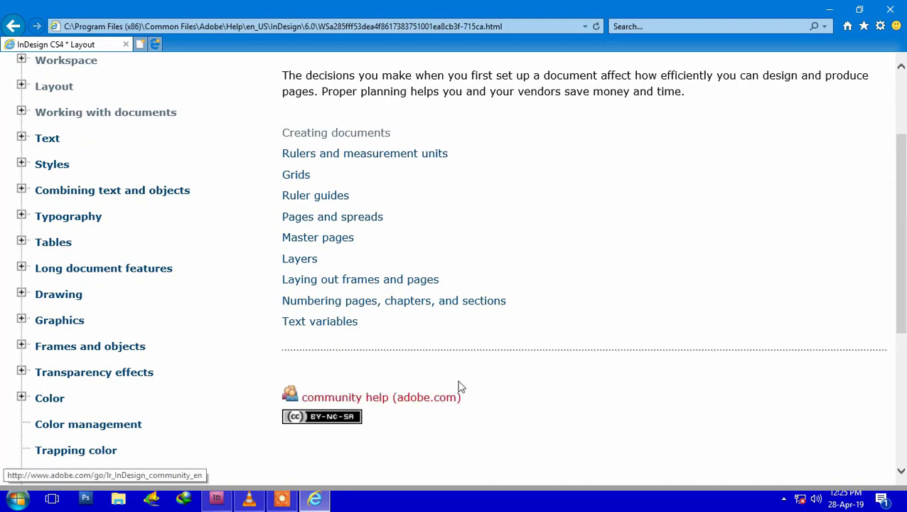
scroll(461, 377, "up", 1)
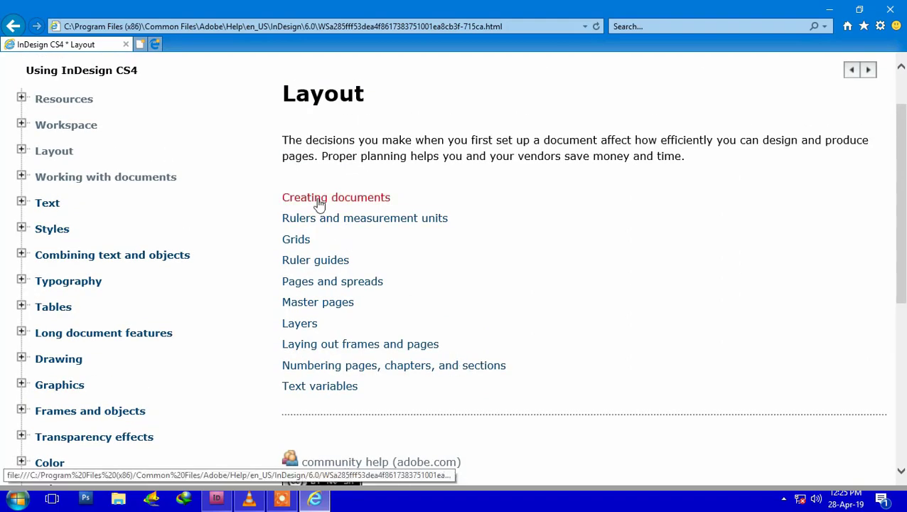
Step: Read the help article on creating new documents, including custom page sizes and document presets, and close the help
left_click(318, 199)
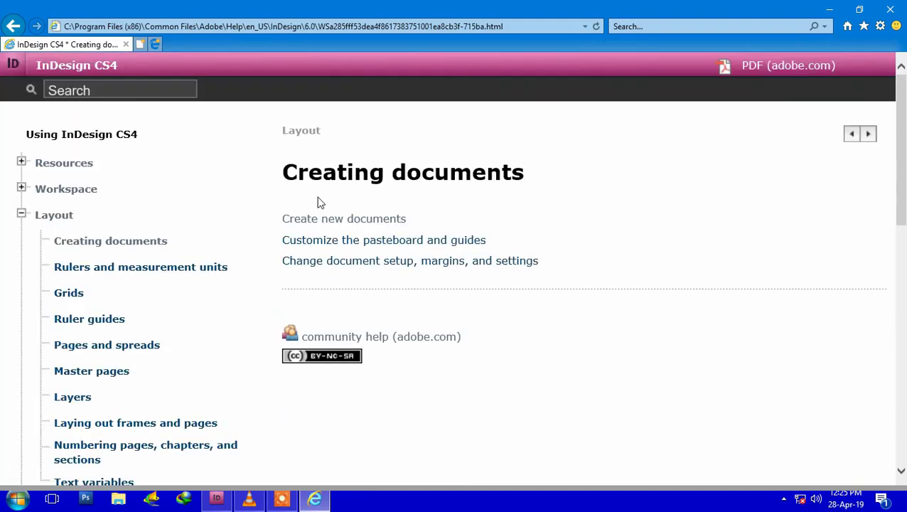
left_click(352, 222)
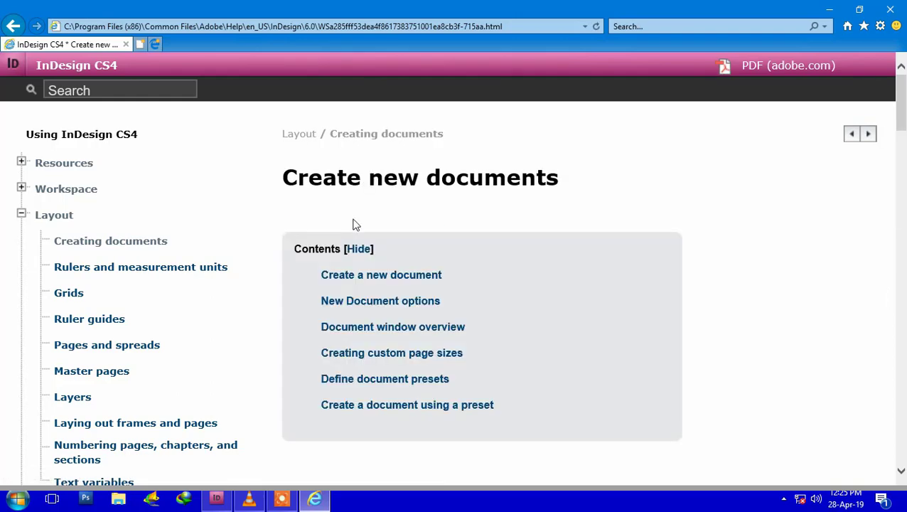
left_click(391, 275)
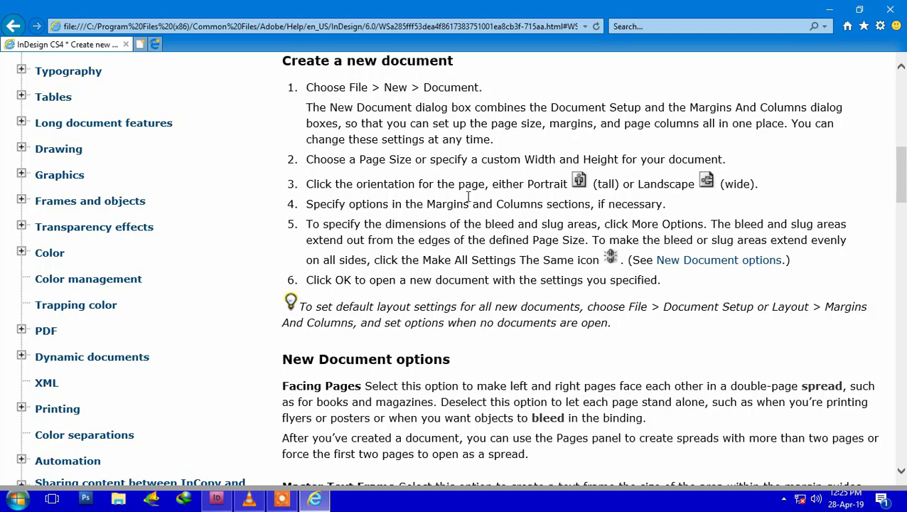
scroll(493, 299, "down", 2)
scroll(493, 298, "down", 15)
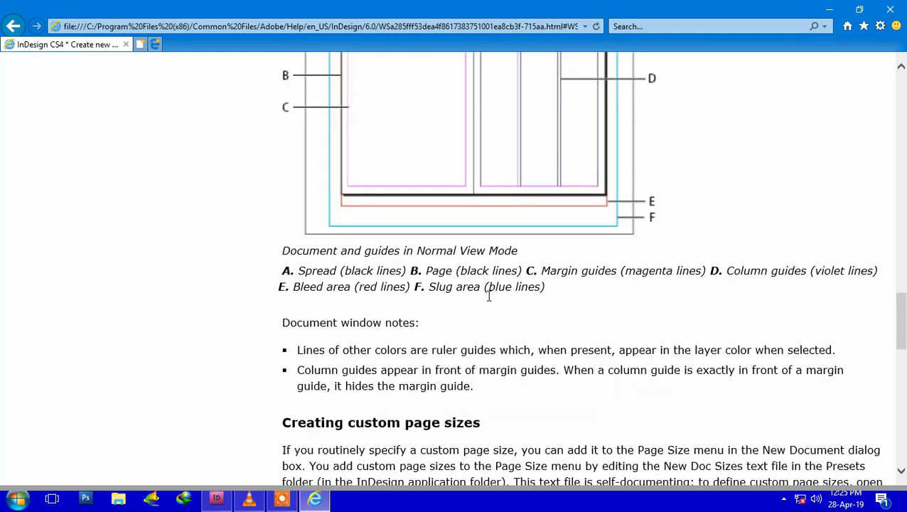
scroll(488, 298, "up", 1)
scroll(488, 297, "down", 11)
scroll(477, 286, "up", 11)
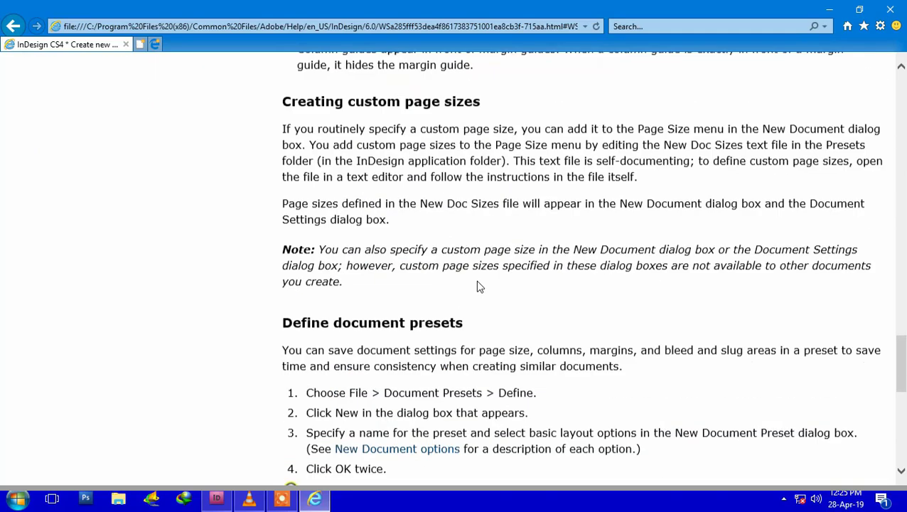
left_click(890, 9)
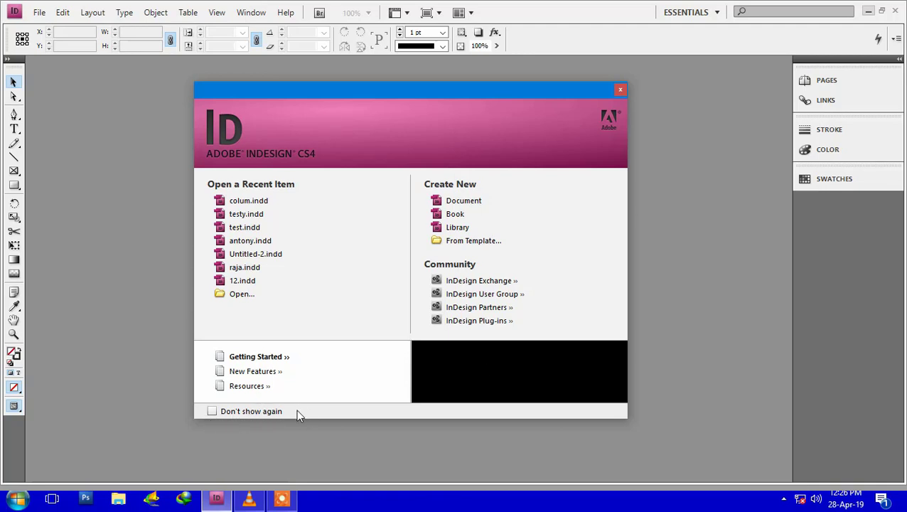
Step: Dismiss the welcome screen using its Don't show again option, and reopen it once before closing it again
left_click(210, 411)
left_click(620, 91)
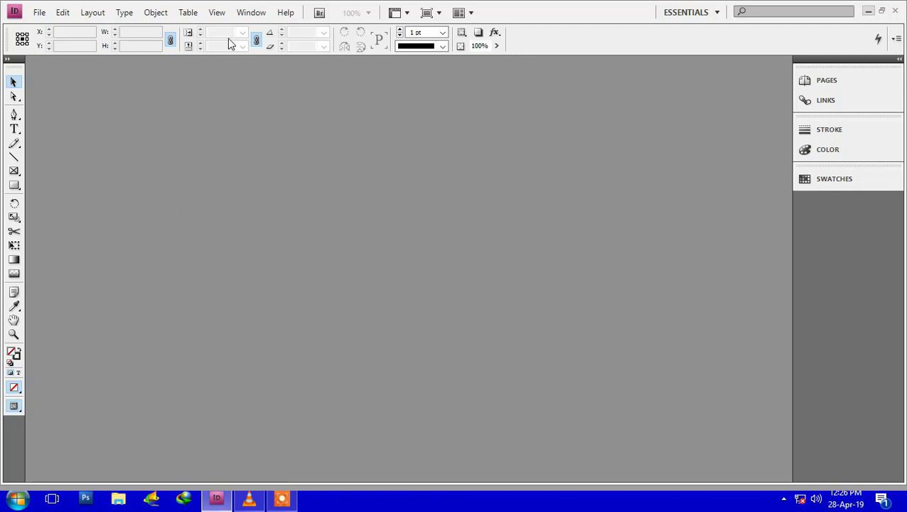
left_click(288, 14)
left_click(309, 44)
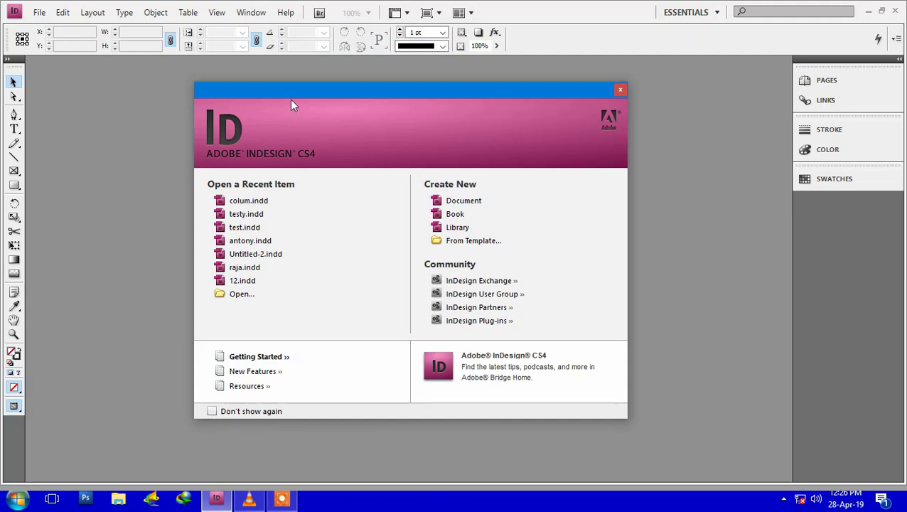
left_click(620, 90)
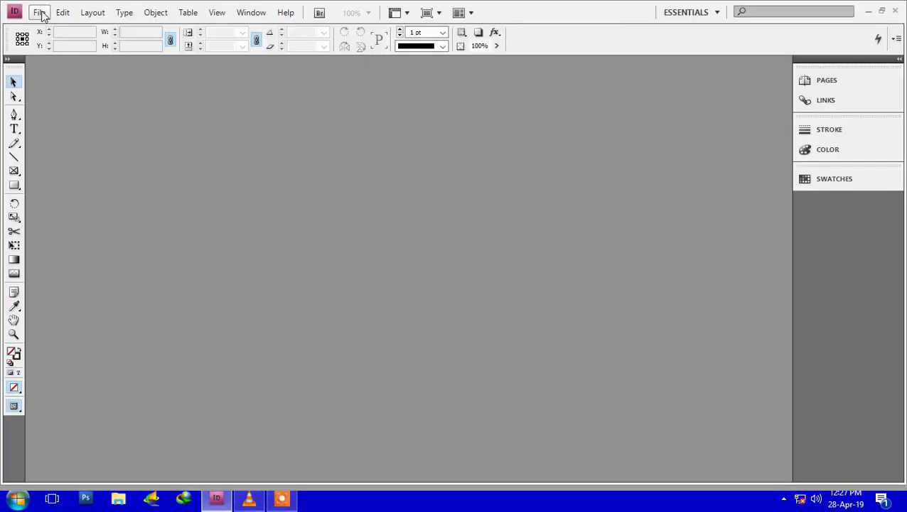
left_click(80, 26)
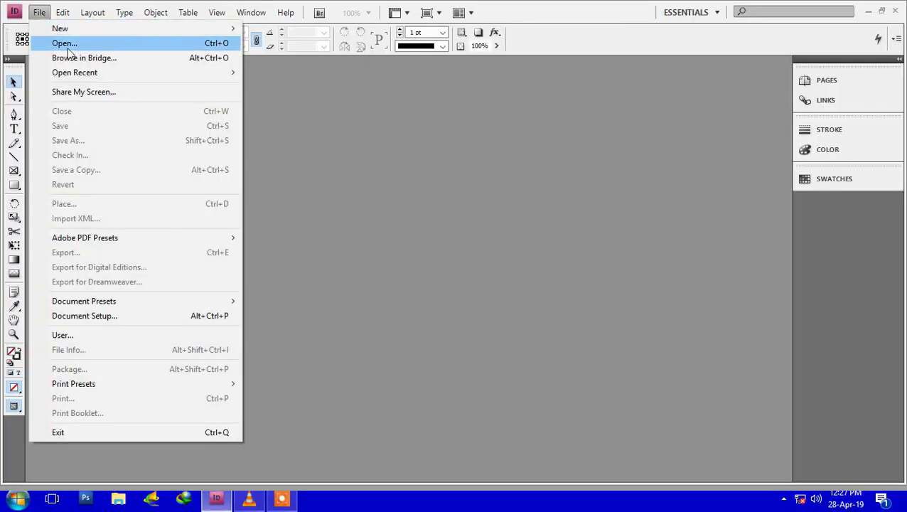
left_click(68, 12)
left_click(93, 12)
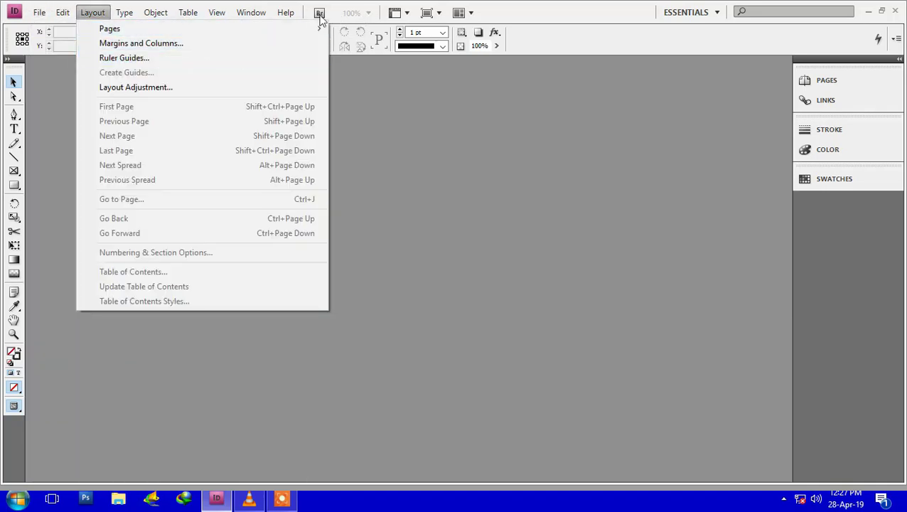
left_click(559, 15)
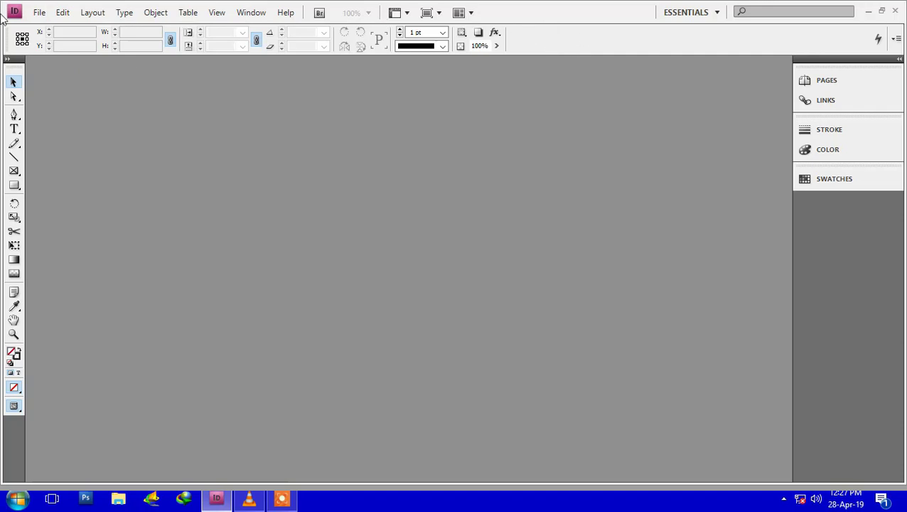
Step: Create a new one-page Letter document in portrait with facing pages, one column and 3p0 margins, using the default preset
left_click(38, 14)
mouse_move(84, 32)
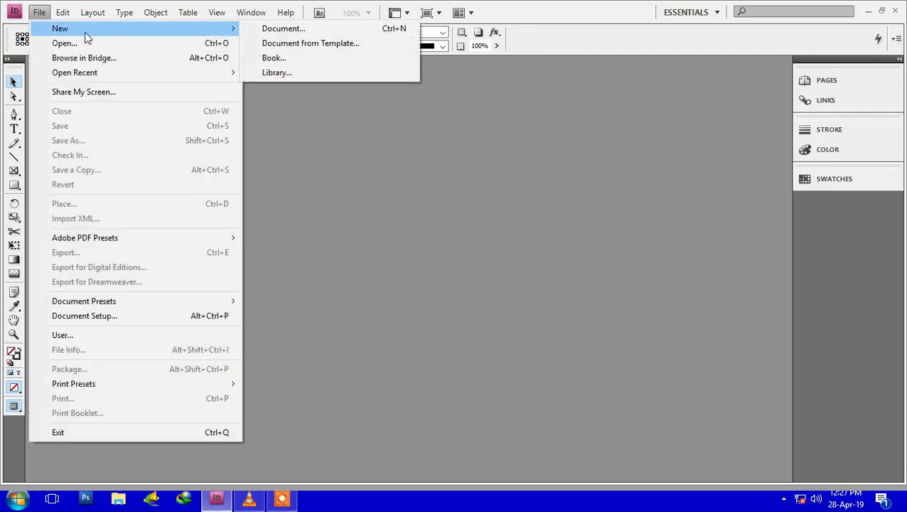
left_click(283, 29)
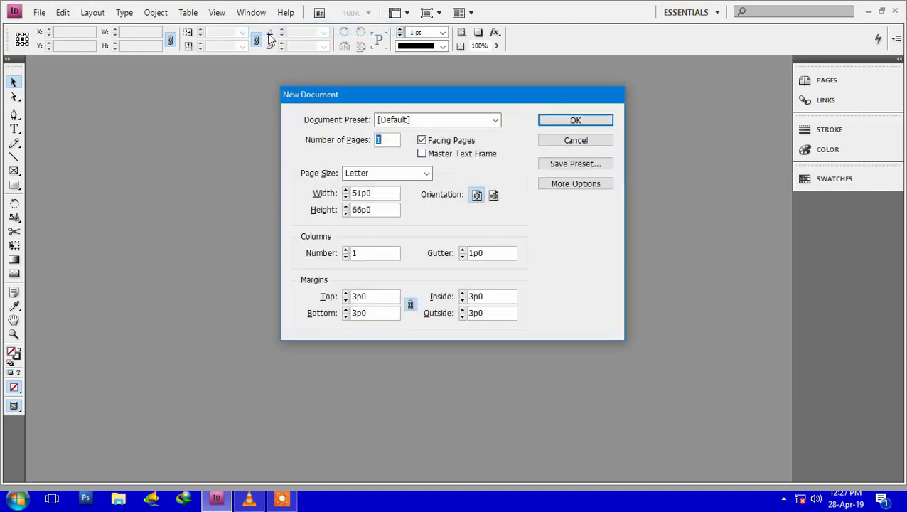
left_click(574, 119)
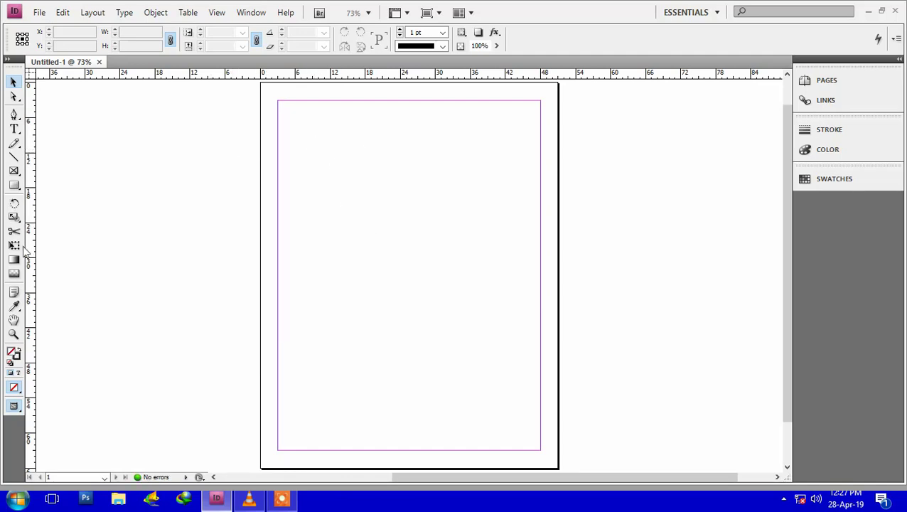
Step: Draw a rectangle about 23p4 wide and 10p7 high in the upper middle of the page with the Rectangle tool
left_click(15, 184)
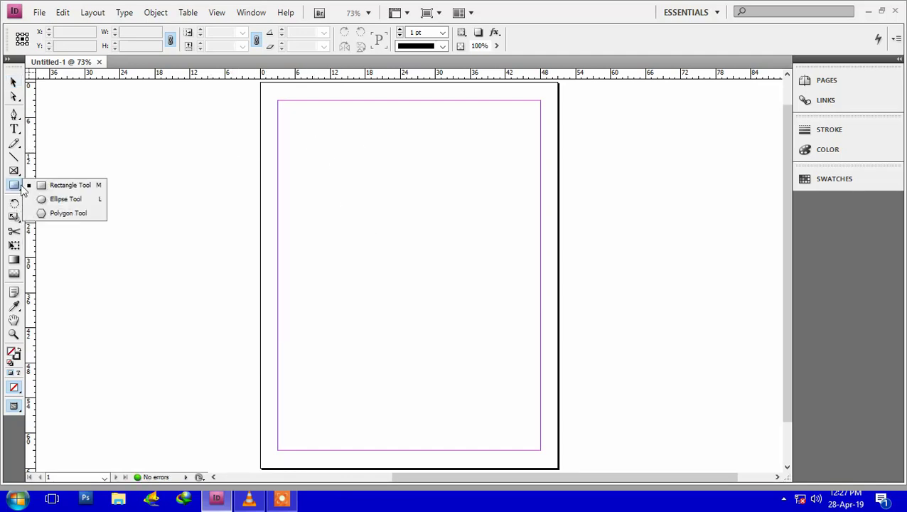
left_click(39, 186)
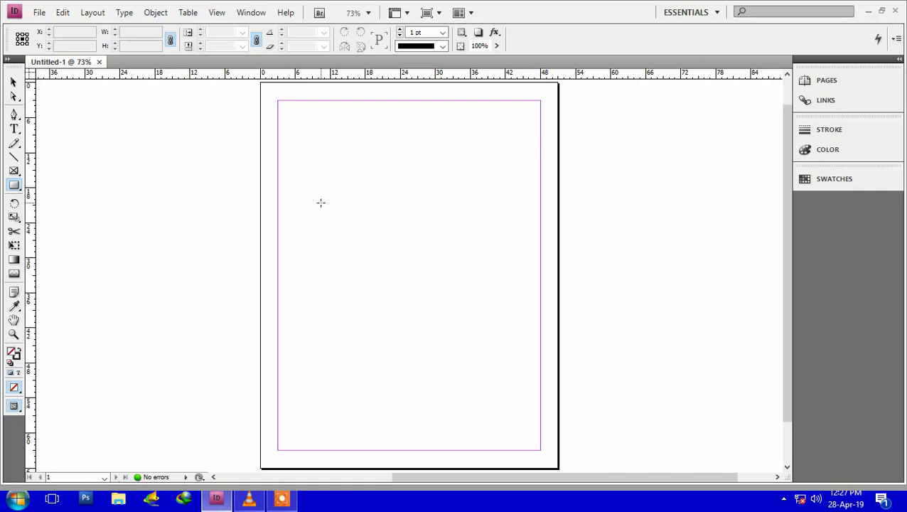
left_click_drag(321, 203, 457, 265)
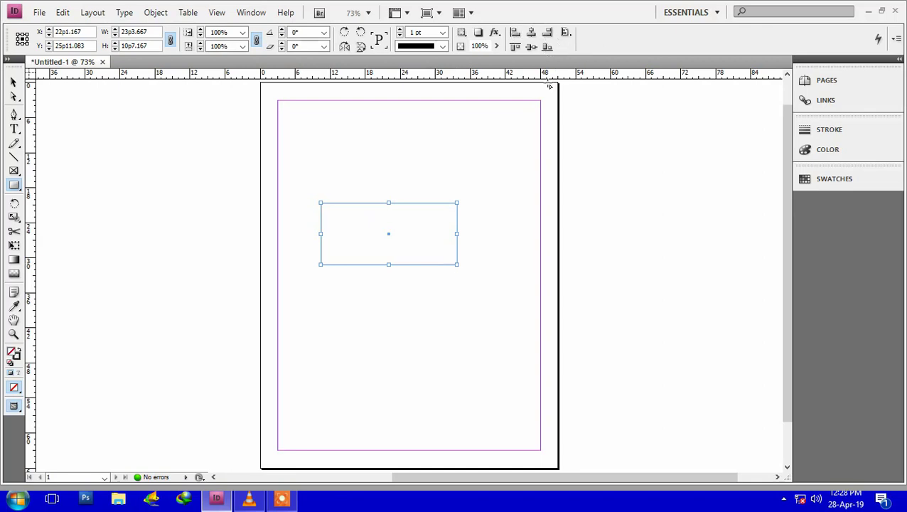
Step: Select the drawn rectangle on the page with the Selection tool
left_click(484, 344)
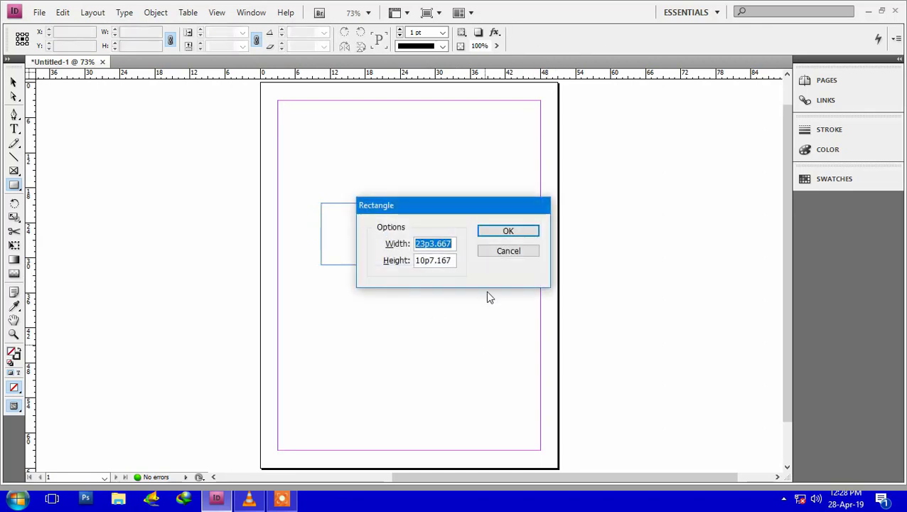
left_click(535, 250)
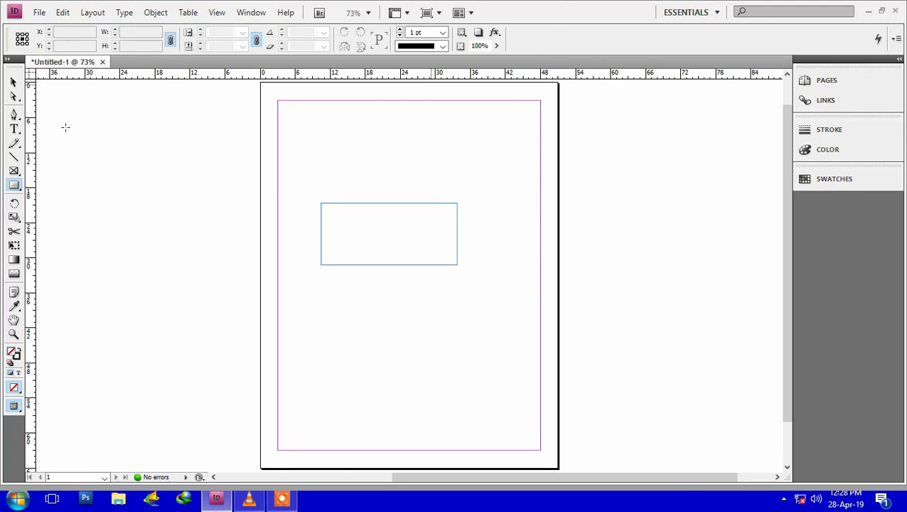
left_click(14, 82)
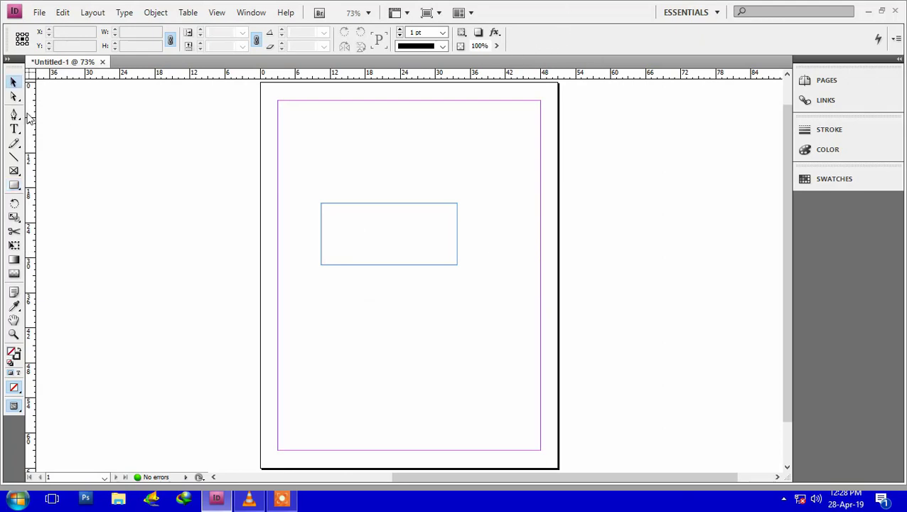
left_click(401, 205)
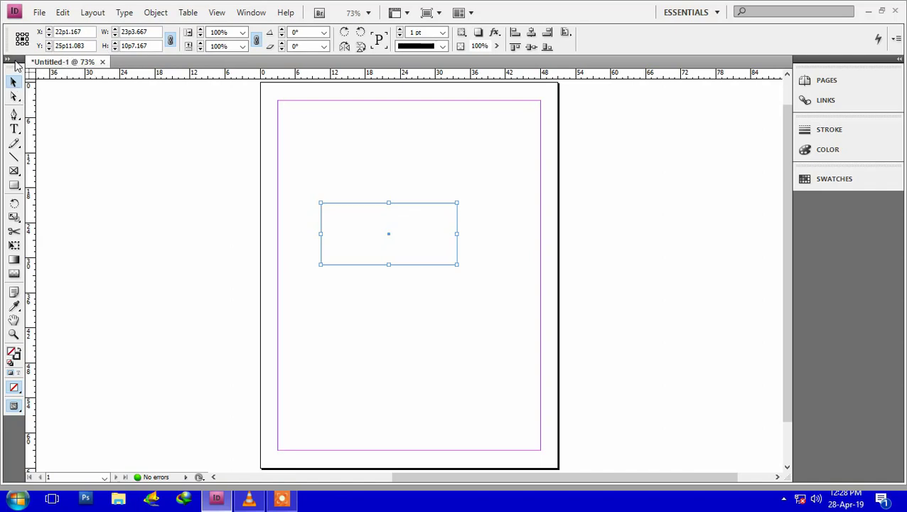
Step: Undock the Tools panel and place it floating beside the left edge of the document area
left_click_drag(16, 64, 107, 100)
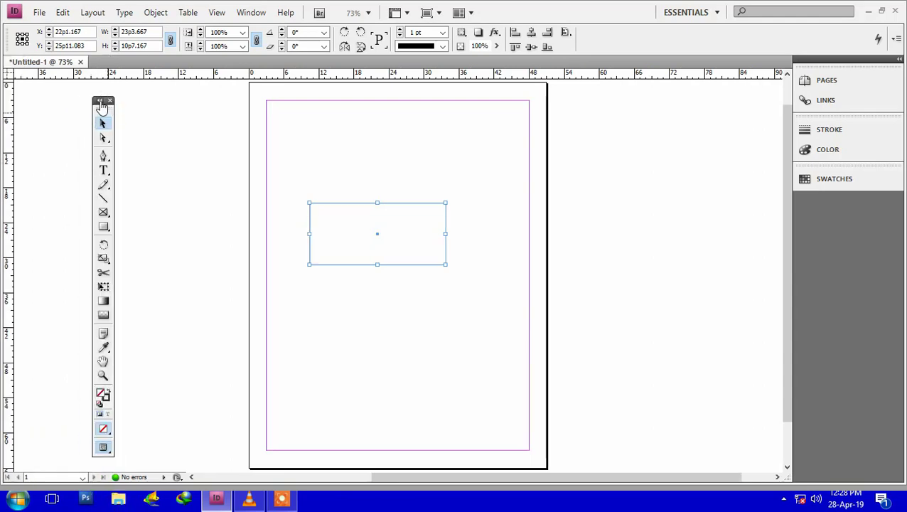
left_click_drag(107, 101, 11, 85)
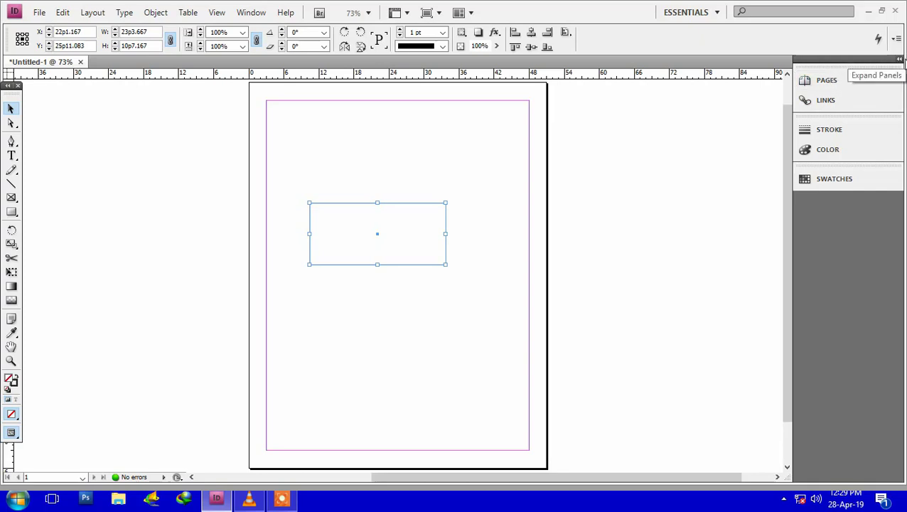
Step: Examine all docked panels expanded, and the Swatches and Color panels individually, collapsing each again after viewing
left_click(900, 59)
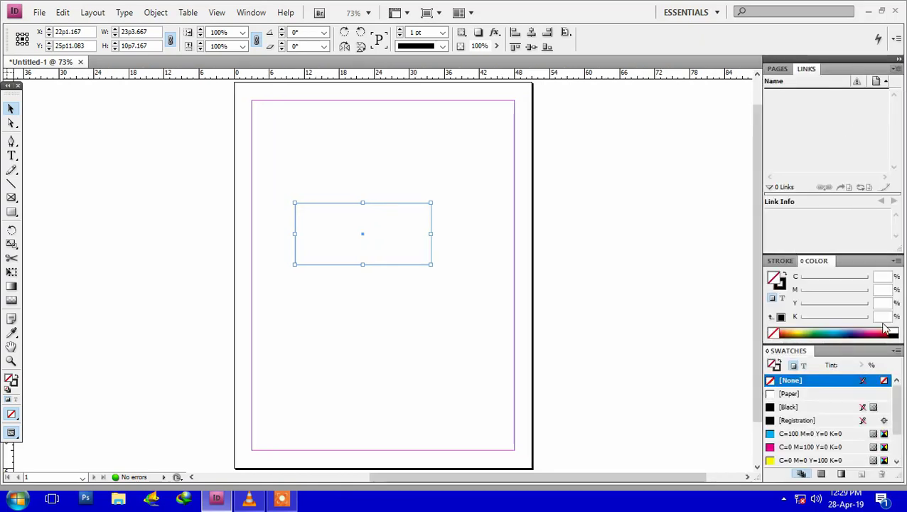
left_click(899, 60)
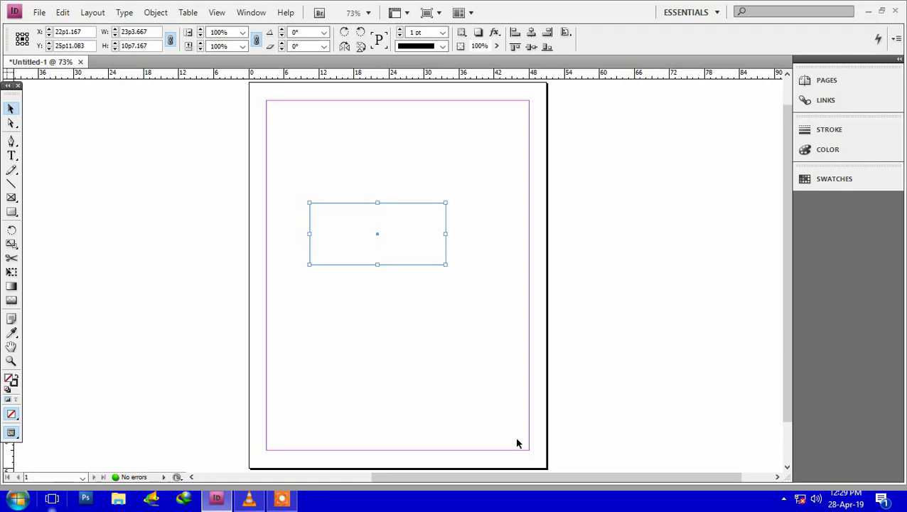
left_click(836, 180)
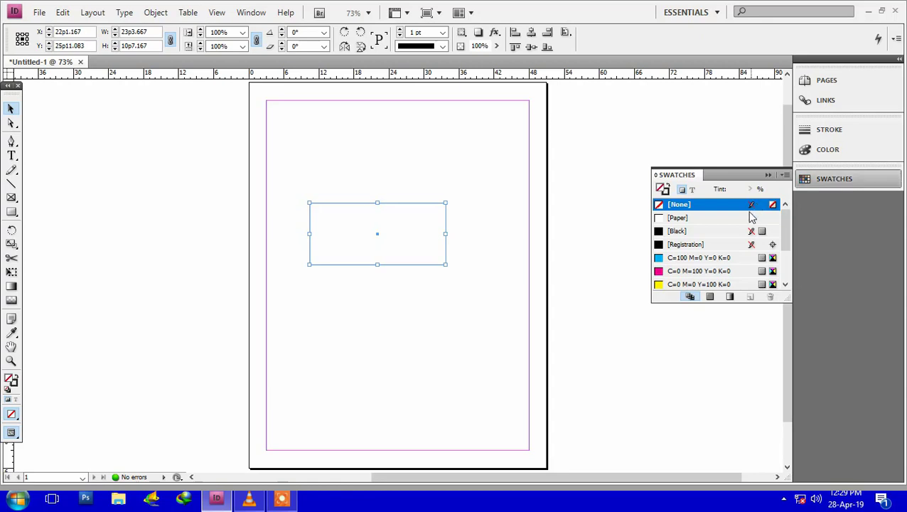
left_click(769, 176)
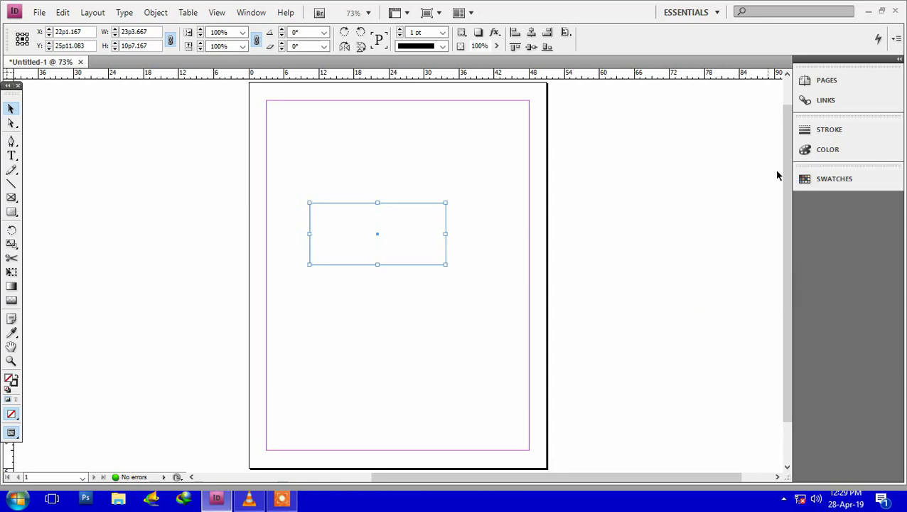
left_click(828, 153)
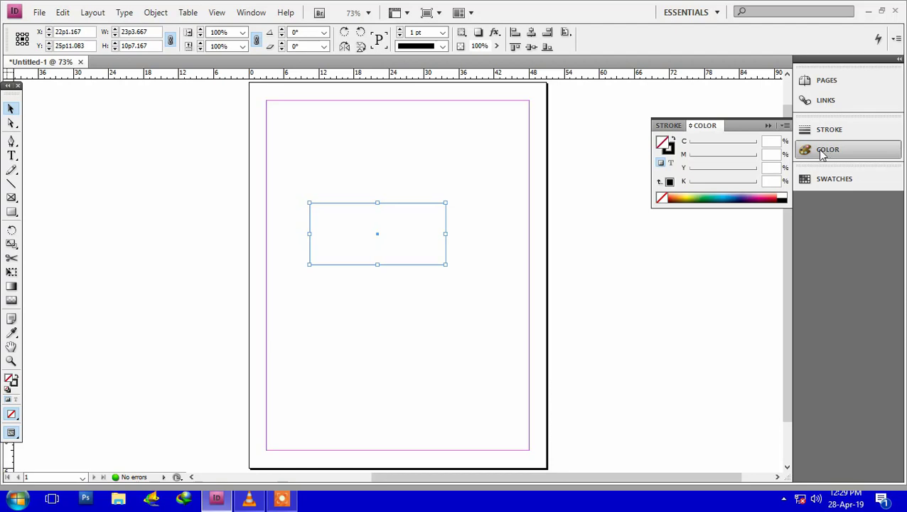
left_click(769, 126)
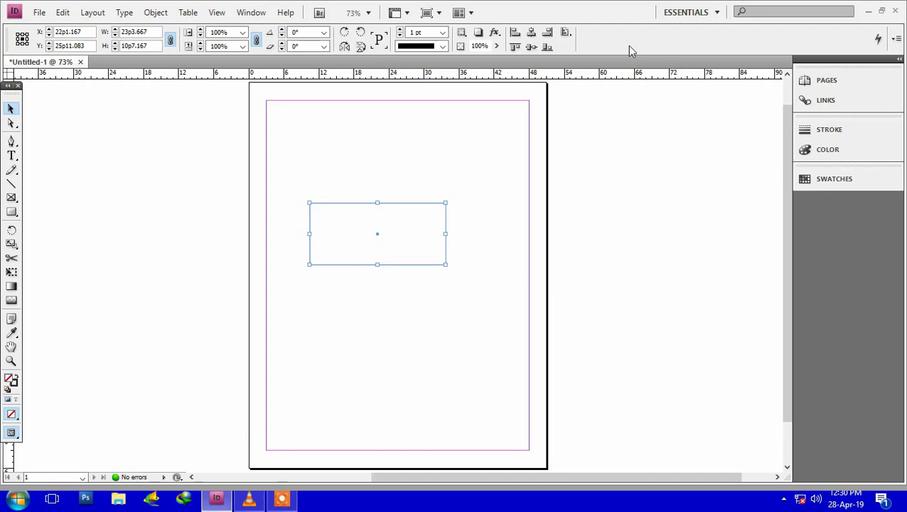
Step: Minimize the InDesign window to show the desktop
left_click(870, 12)
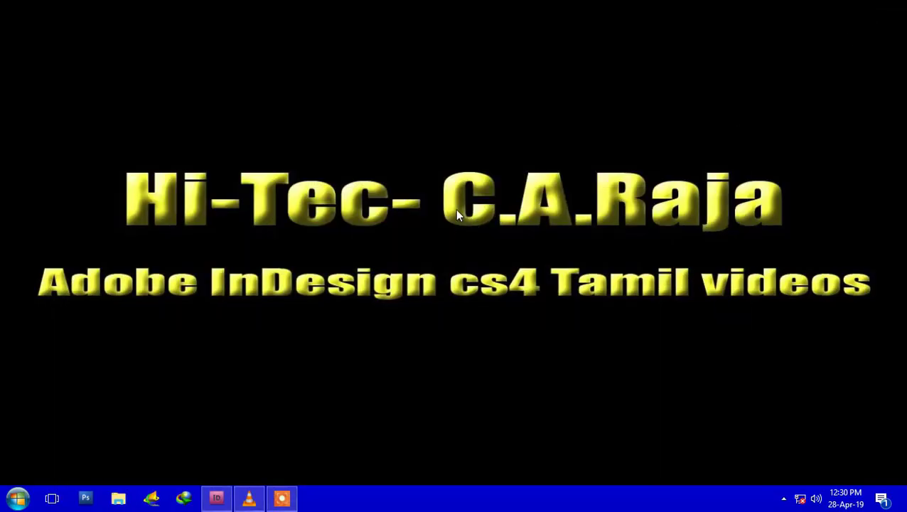